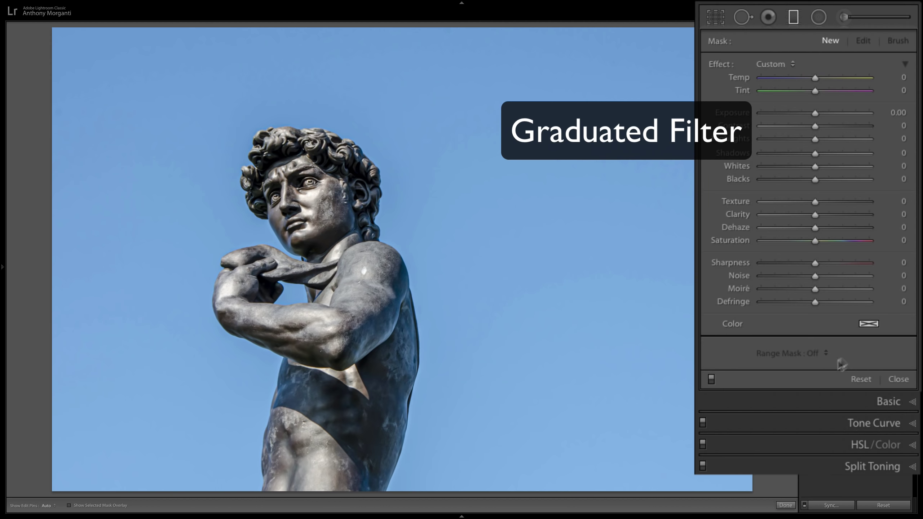
# - Switch to the Adjustment Brush and set its Exposure to 2.31
pyautogui.click(818, 18)
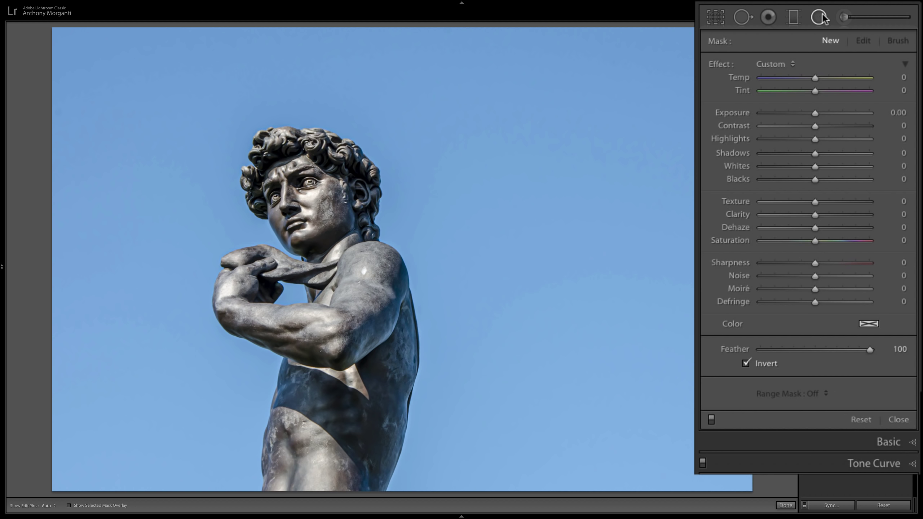
pyautogui.click(841, 16)
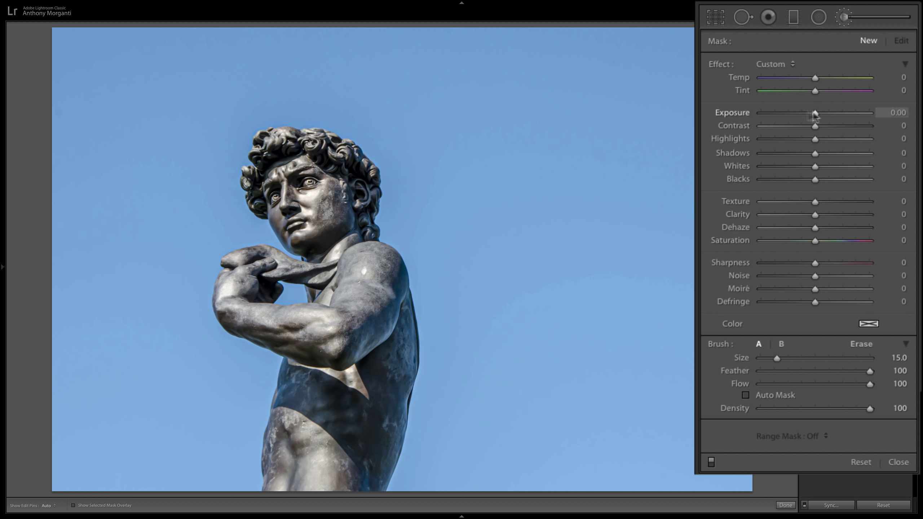
pyautogui.moveTo(814, 114); pyautogui.dragTo(846, 114)
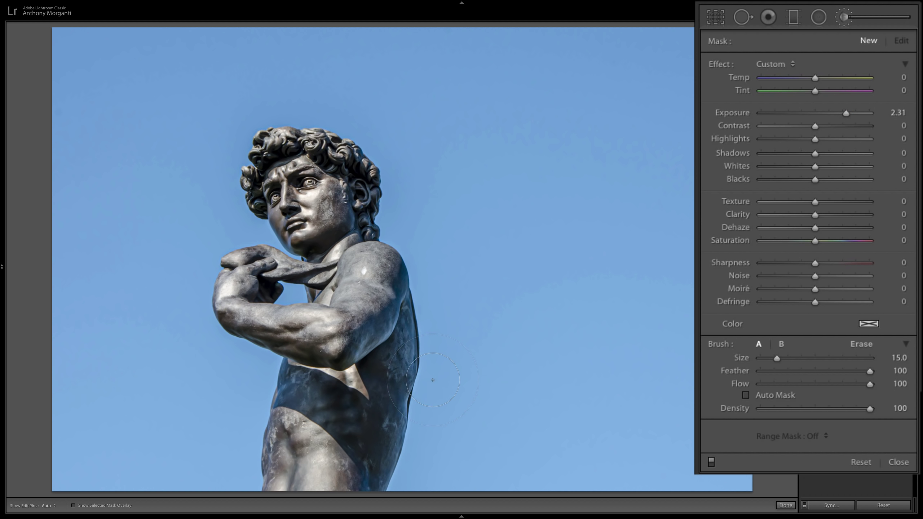
# - Paint a brush stroke through the sky along the statue's back and over its head without Auto Mask, and undo it
pyautogui.press('h')
pyautogui.moveTo(432, 380)
pyautogui.mouseDown()
pyautogui.moveTo(433, 294)
pyautogui.moveTo(401, 224)
pyautogui.moveTo(398, 172)
pyautogui.moveTo(370, 133)
pyautogui.moveTo(257, 117)
pyautogui.moveTo(207, 162)
pyautogui.mouseUp()
pyautogui.press('h')
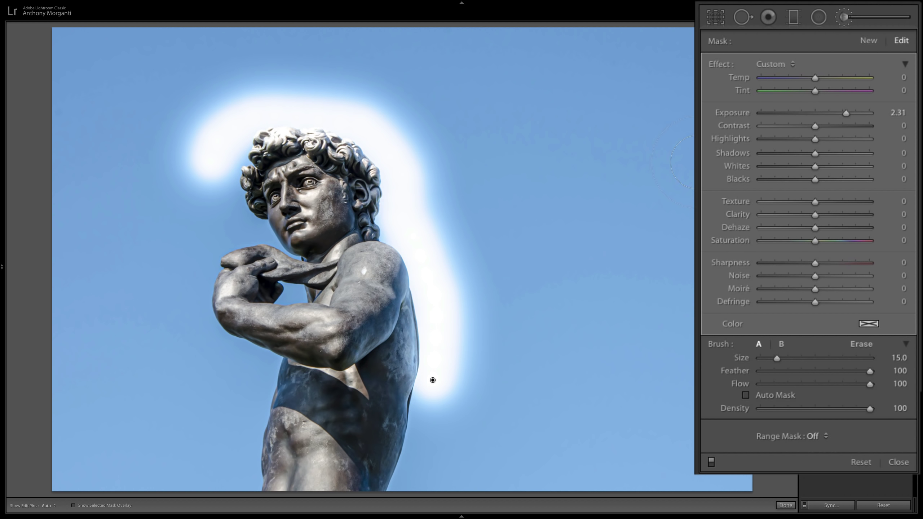
pyautogui.press('super+z')
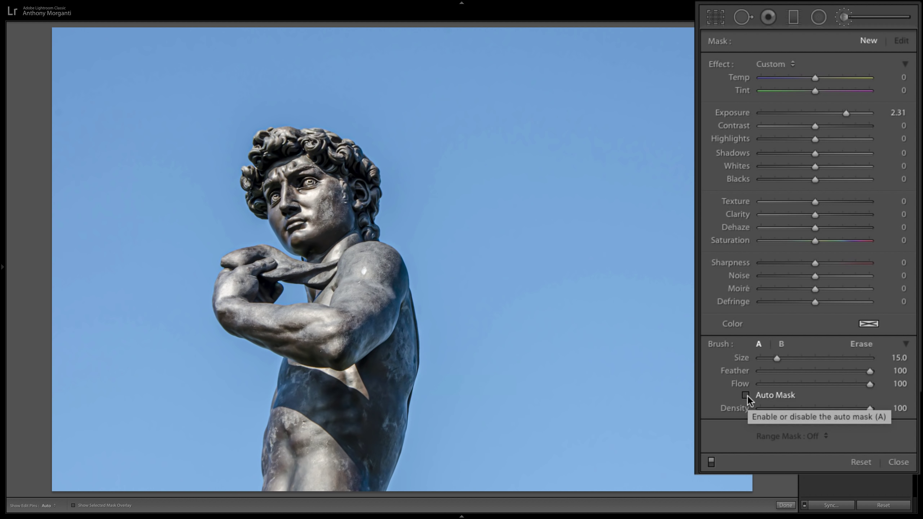
# - Enable Auto Mask and paint the sky along the statue's outline, from the lower back up and around the head
pyautogui.click(746, 395)
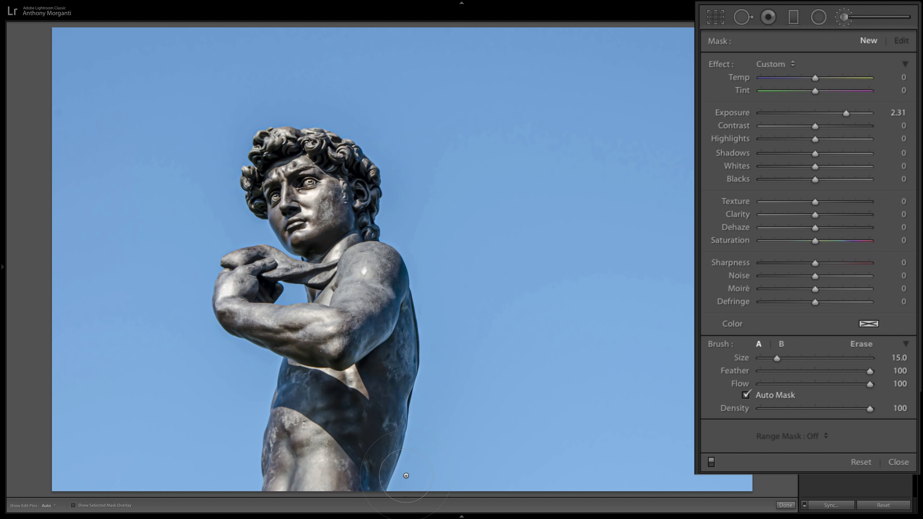
pyautogui.press('h')
pyautogui.moveTo(394, 449)
pyautogui.mouseDown()
pyautogui.moveTo(399, 422)
pyautogui.moveTo(419, 431)
pyautogui.moveTo(427, 318)
pyautogui.moveTo(408, 247)
pyautogui.moveTo(393, 232)
pyautogui.moveTo(366, 120)
pyautogui.moveTo(313, 96)
pyautogui.moveTo(273, 113)
pyautogui.moveTo(251, 102)
pyautogui.moveTo(229, 122)
pyautogui.moveTo(239, 223)
pyautogui.moveTo(232, 214)
pyautogui.mouseUp()
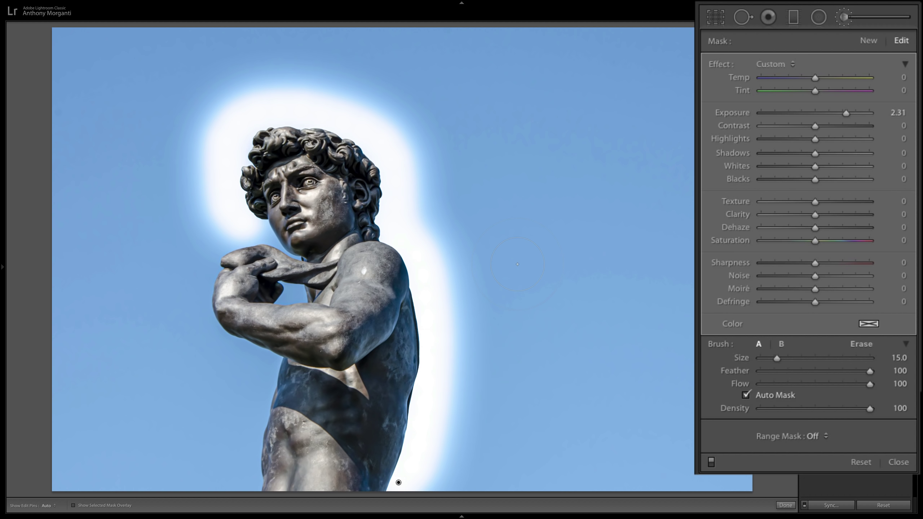
# - Delete the brush adjustment and paint a new stroke in the sky along the statue's back up to the shoulder
pyautogui.press('BackSpace')
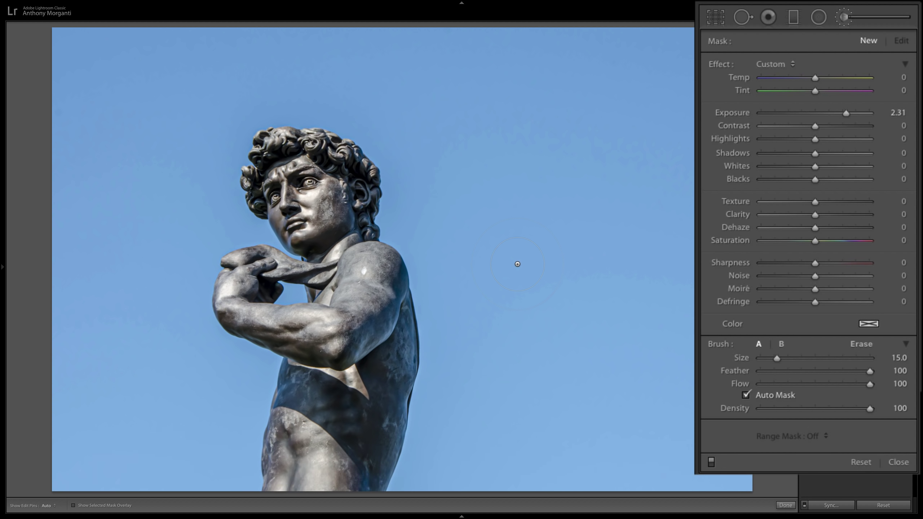
pyautogui.press('h')
pyautogui.click(407, 480)
pyautogui.moveTo(407, 480)
pyautogui.mouseDown()
pyautogui.moveTo(434, 358)
pyautogui.moveTo(428, 303)
pyautogui.moveTo(401, 242)
pyautogui.mouseUp()
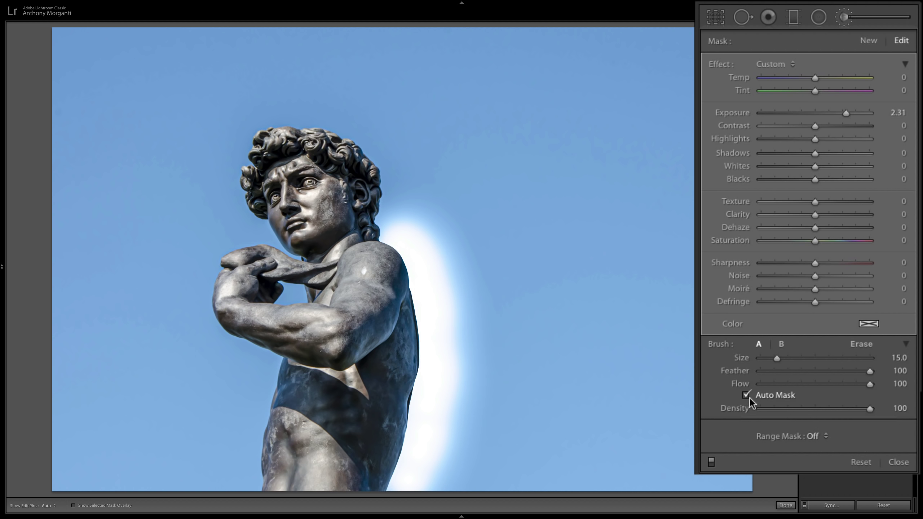
# - Go to the green-screen portrait and prepare a Graduated Filter with Exposure reset to 0.00 and Saturation at -100
pyautogui.click(841, 20)
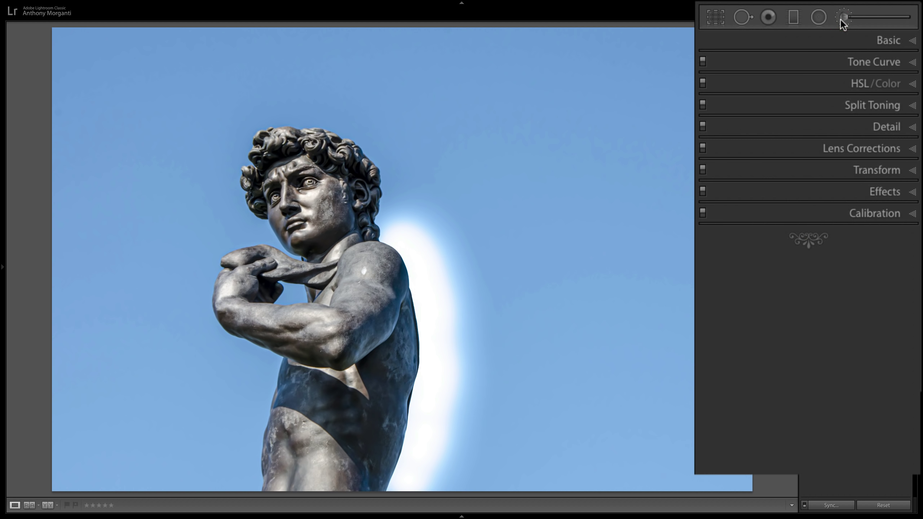
pyautogui.press('Right')
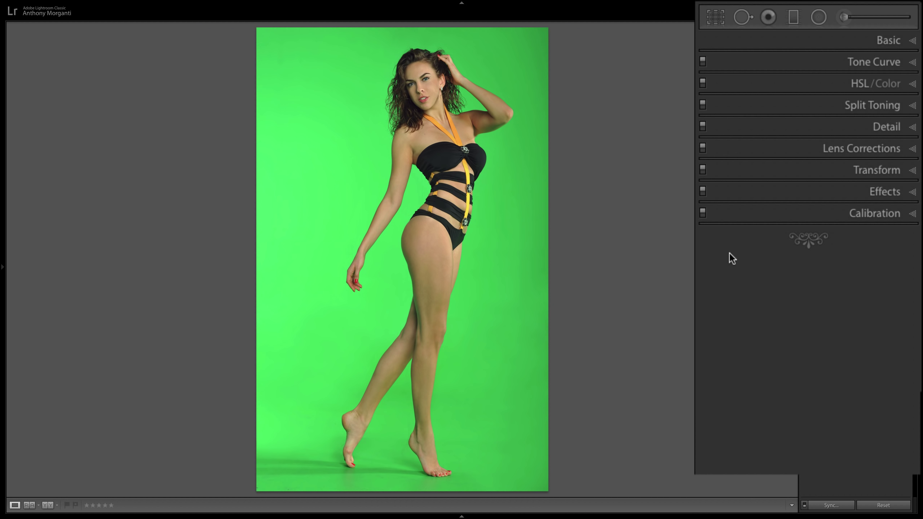
pyautogui.click(790, 16)
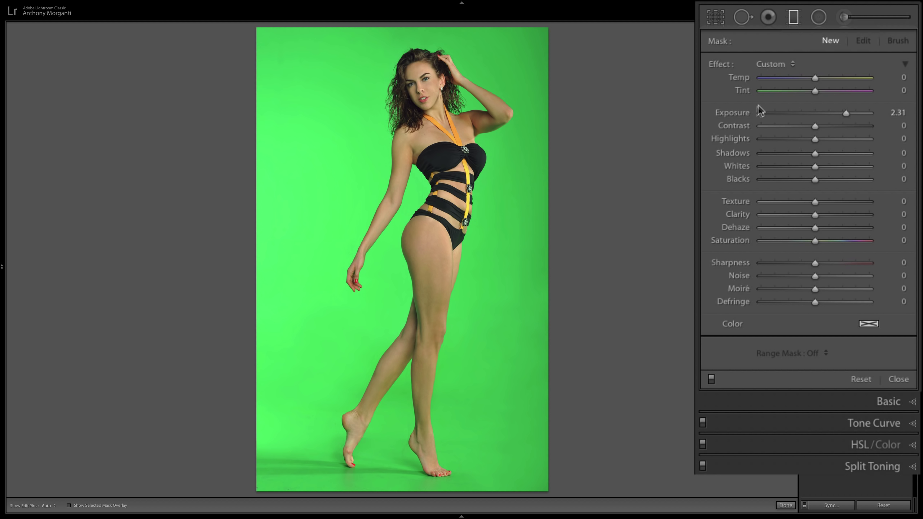
pyautogui.doubleClick(740, 113)
pyautogui.moveTo(813, 243)
pyautogui.mouseDown()
pyautogui.moveTo(719, 240)
pyautogui.moveTo(728, 243)
pyautogui.mouseUp()
# - Add a very short graduated filter just outside the photo's lower-right corner so it covers the whole image, and fit the photo in view
pyautogui.moveTo(4, 268)
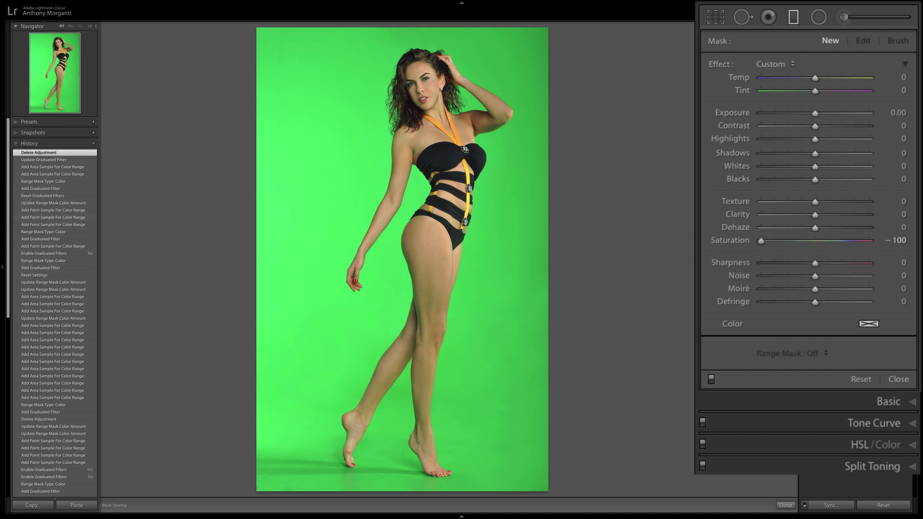
pyautogui.click(90, 26)
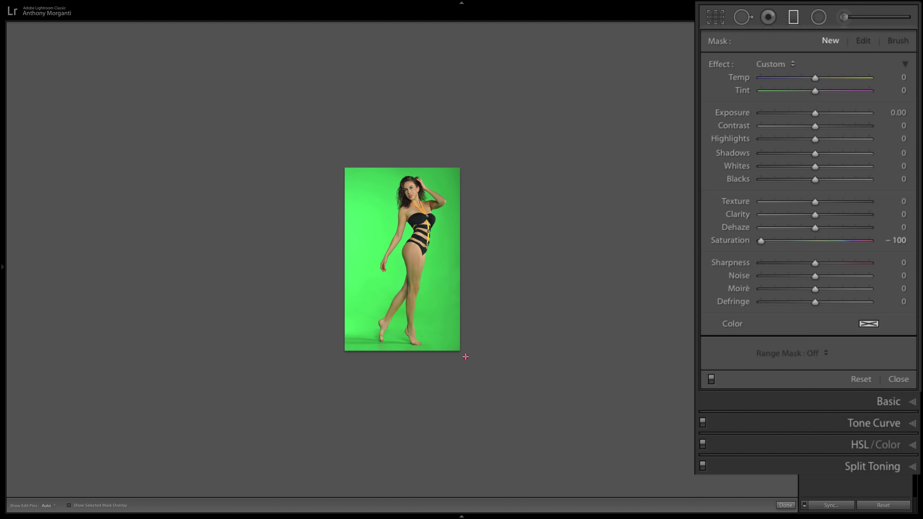
pyautogui.moveTo(464, 355); pyautogui.dragTo(466, 359)
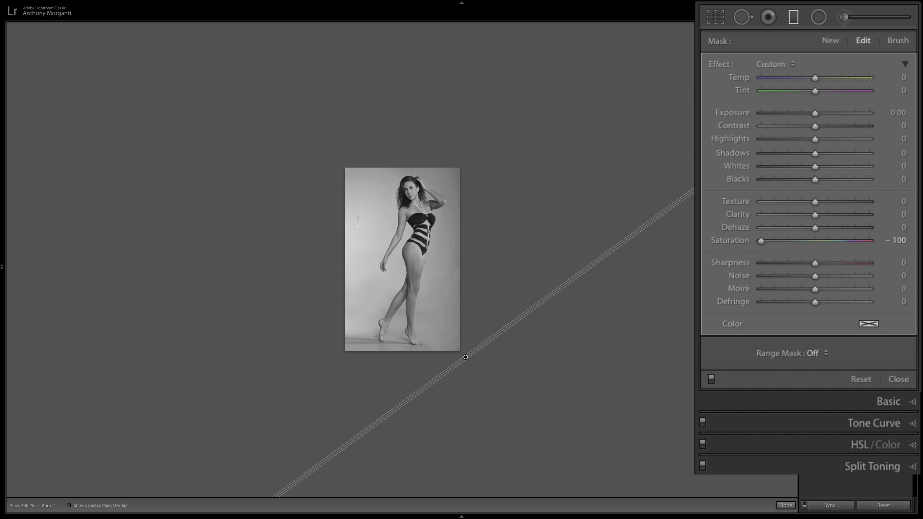
pyautogui.moveTo(2, 271)
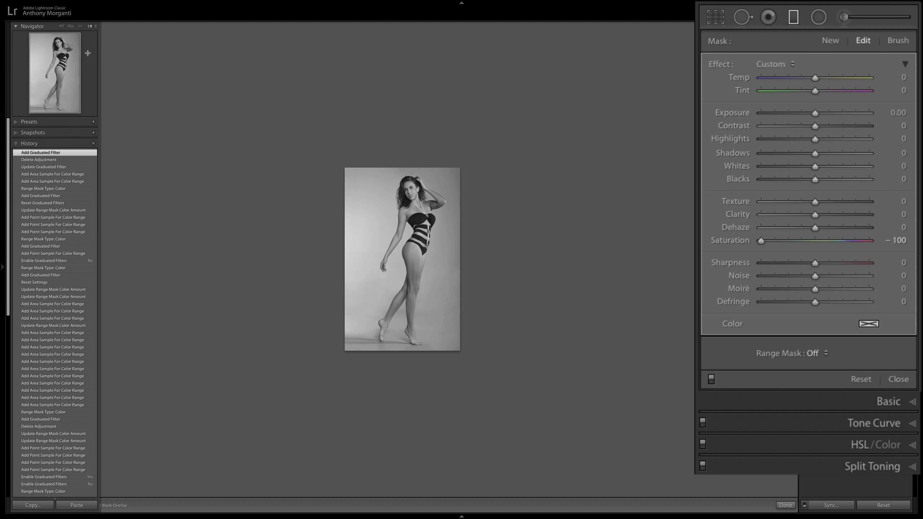
pyautogui.click(61, 27)
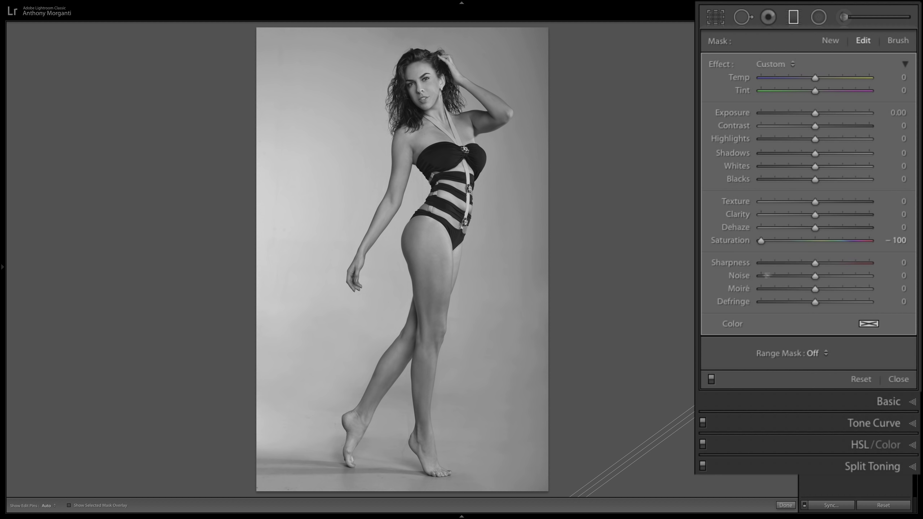
# - Compare the portrait with the graduated filter switched off and on
pyautogui.click(710, 381)
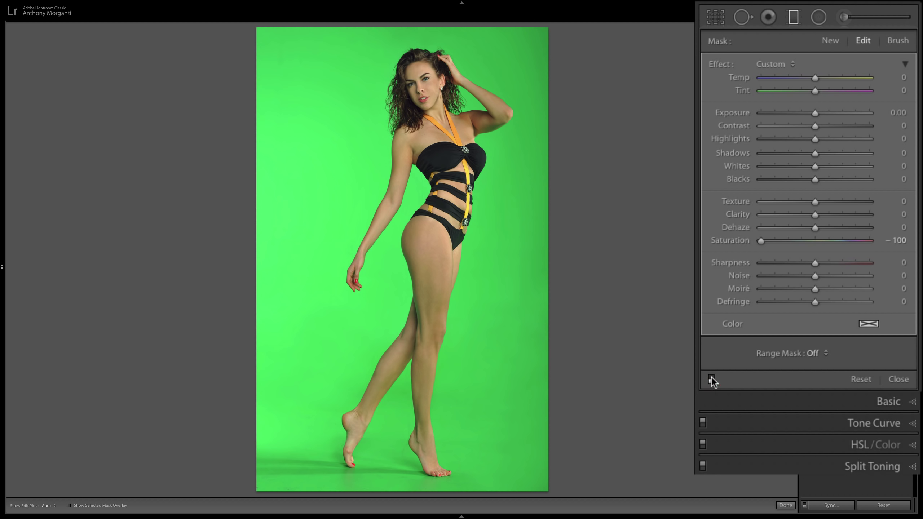
pyautogui.click(710, 379)
pyautogui.click(710, 379)
pyautogui.click(710, 379)
# - Set the filter's Range Mask to Color and sample one point of the green backdrop beside the model's hip
pyautogui.click(818, 353)
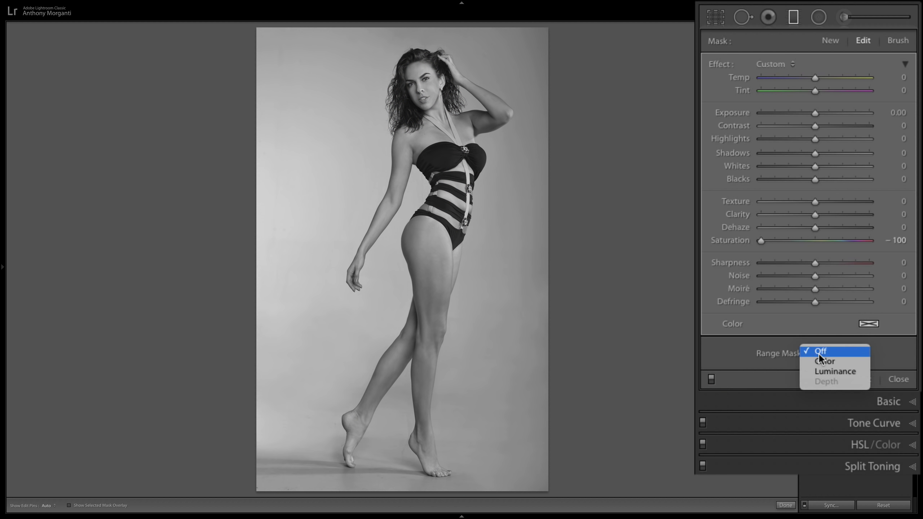
pyautogui.click(819, 360)
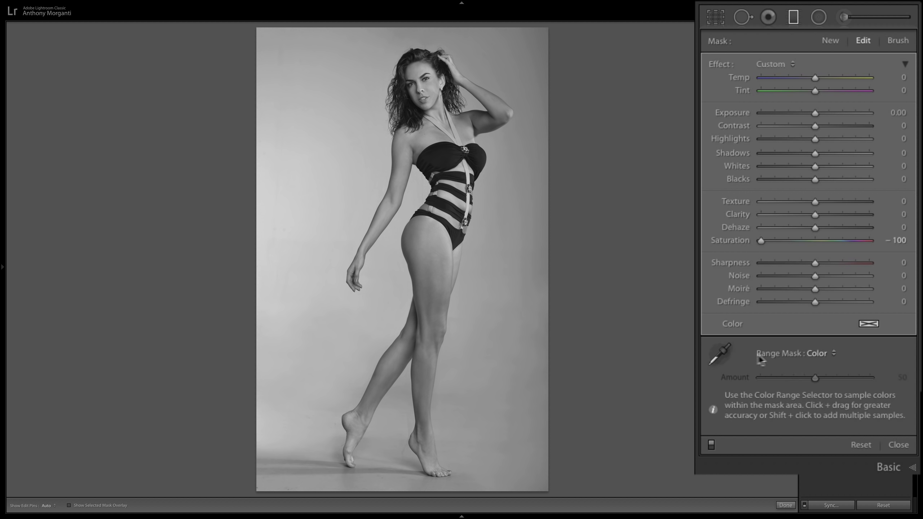
pyautogui.click(719, 353)
pyautogui.click(515, 241)
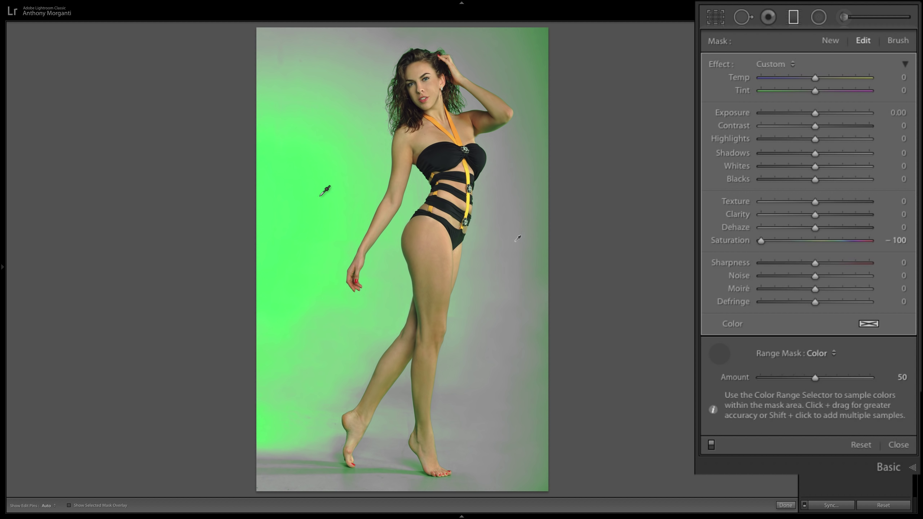
# - Add color samples from the backdrop's lower-left area, upper-right corner and floor, and delete the graduated filter
pyautogui.press('shift')
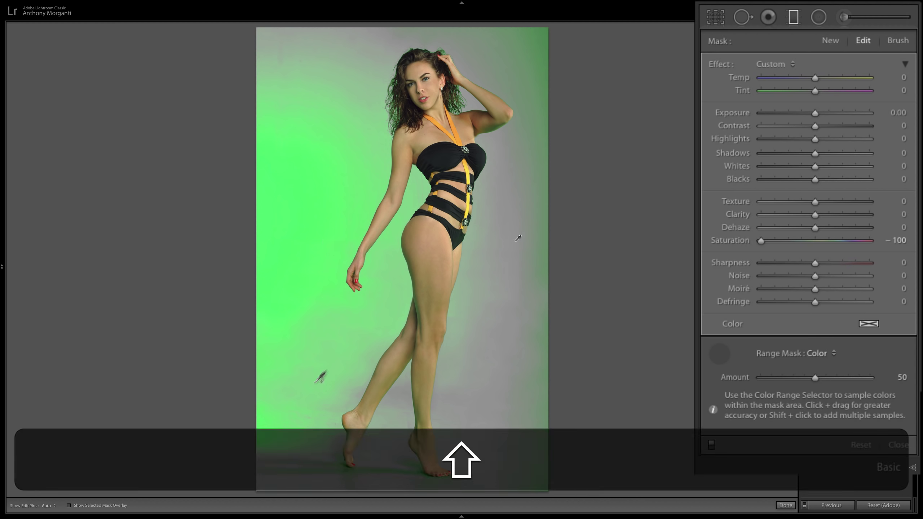
pyautogui.keyDown('shift'); pyautogui.click(286, 439); pyautogui.keyUp('shift')
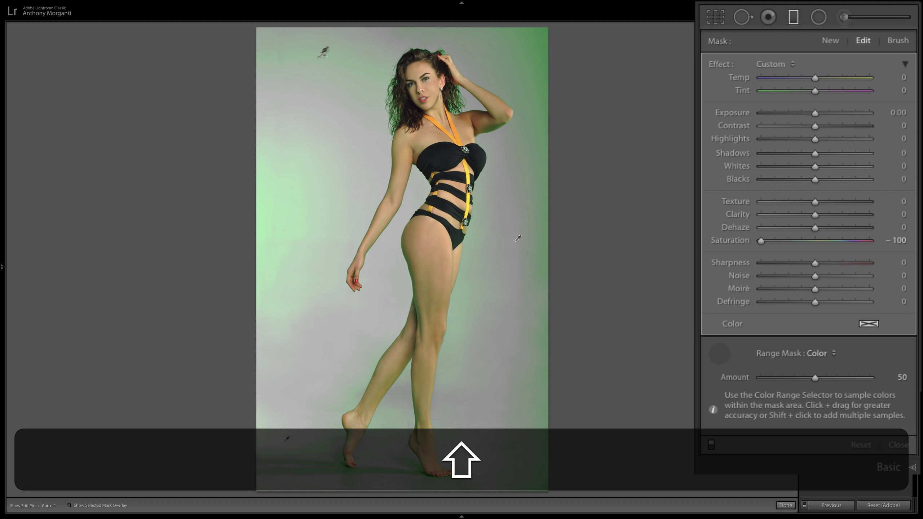
pyautogui.keyDown('shift'); pyautogui.click(542, 45); pyautogui.keyUp('shift')
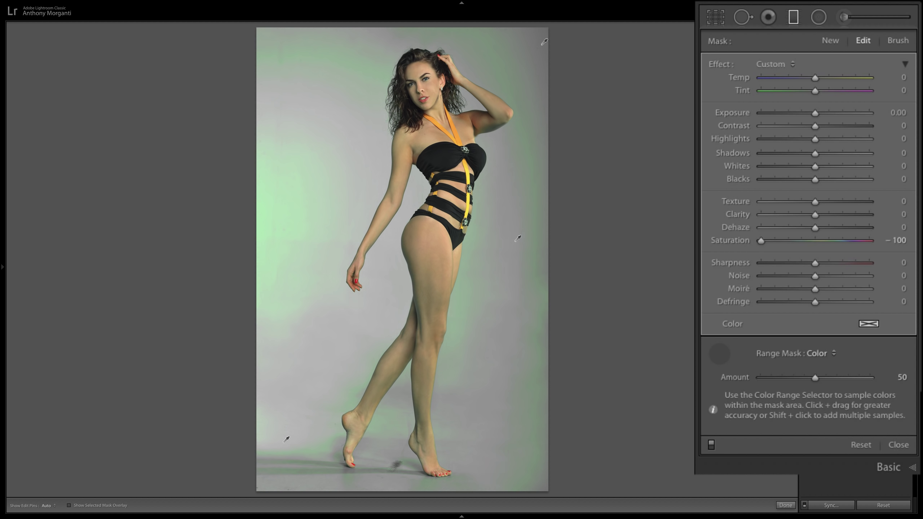
pyautogui.press('shift')
pyautogui.keyDown('shift'); pyautogui.click(326, 440); pyautogui.keyUp('shift')
pyautogui.click(719, 354)
pyautogui.press('BackSpace')
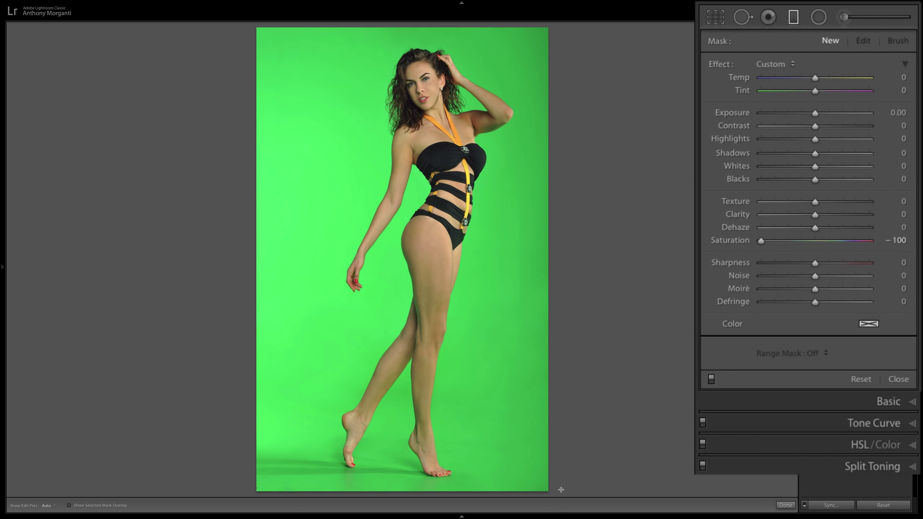
# - Add a new graduated filter just outside the portrait's lower-right corner and set its Range Mask to Color
pyautogui.moveTo(552, 492); pyautogui.dragTo(553, 494)
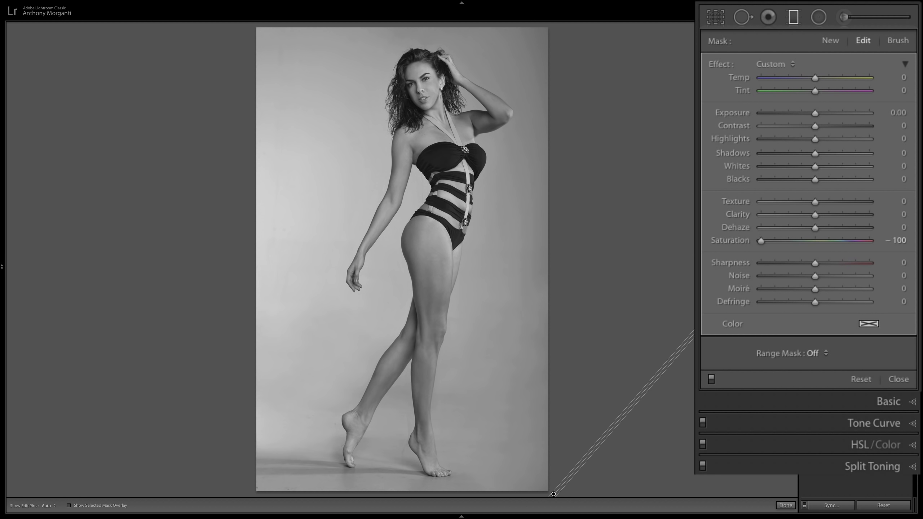
pyautogui.click(820, 352)
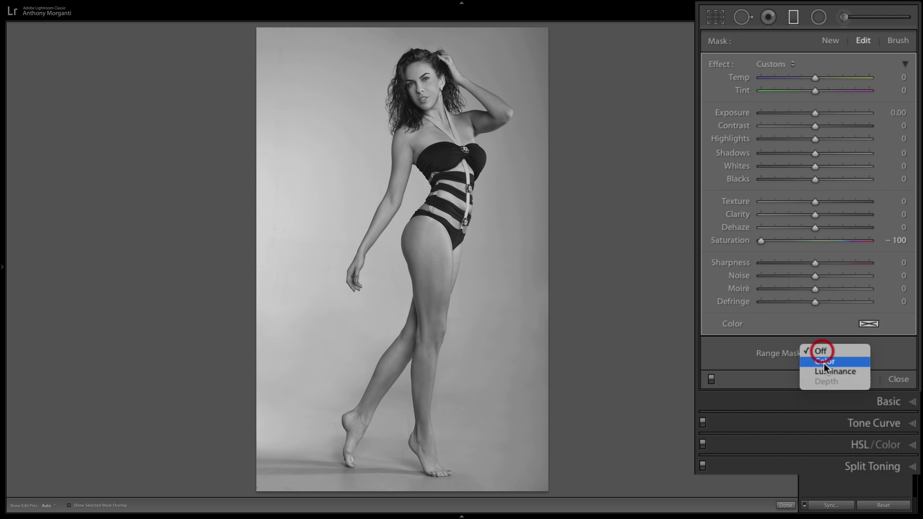
pyautogui.click(823, 362)
# - Sample two large backdrop areas for the color range mask, one on each side of the model, reaching down to the floor
pyautogui.click(722, 354)
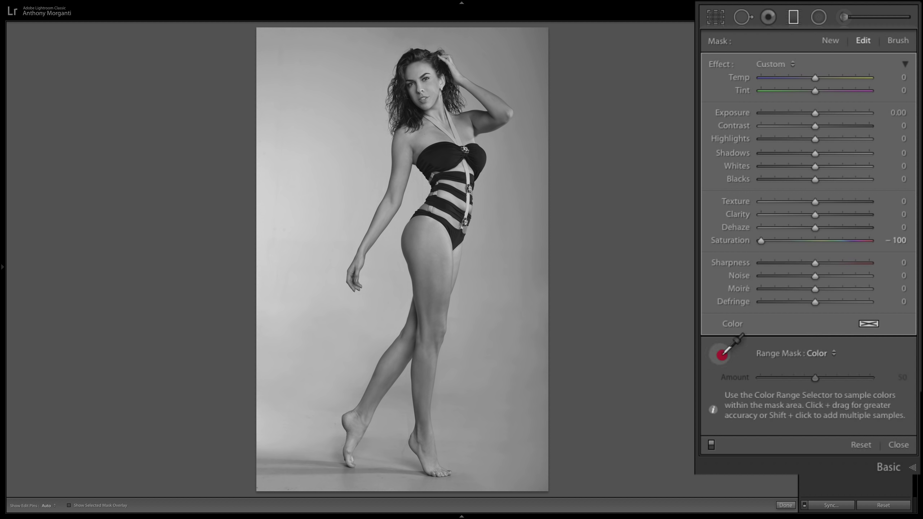
pyautogui.click(723, 354)
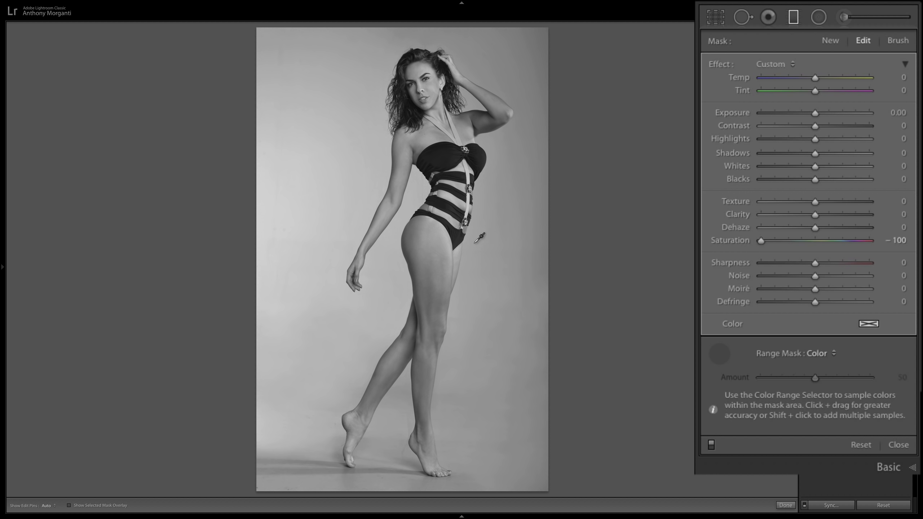
pyautogui.moveTo(475, 242)
pyautogui.mouseDown()
pyautogui.moveTo(510, 287)
pyautogui.moveTo(543, 483)
pyautogui.mouseUp()
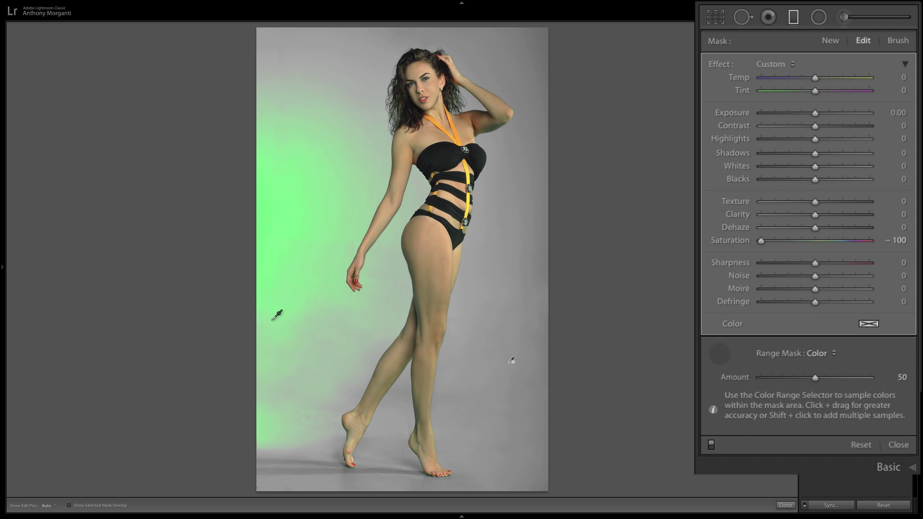
pyautogui.moveTo(258, 316)
pyautogui.mouseDown()
pyautogui.moveTo(331, 481)
pyautogui.moveTo(323, 483)
pyautogui.mouseUp()
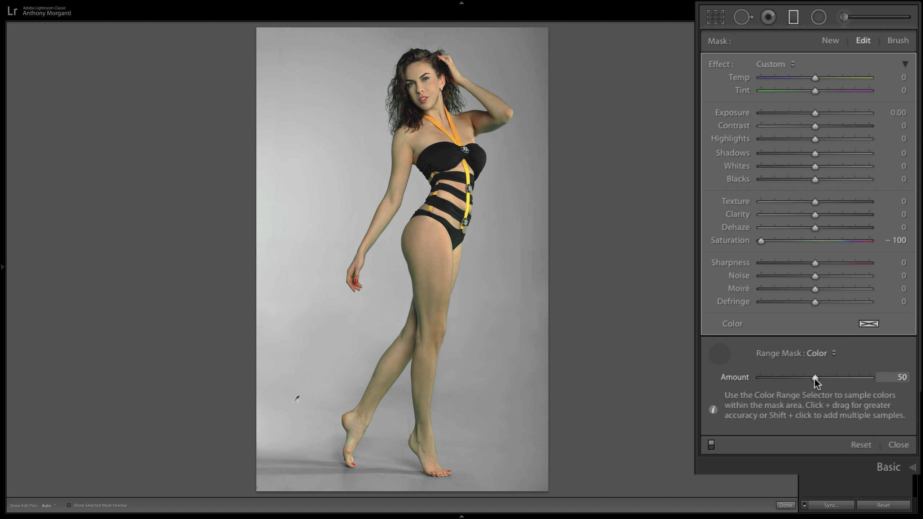
# - Try varying the color range mask's Amount and reset it to 50
pyautogui.moveTo(815, 378)
pyautogui.mouseDown()
pyautogui.moveTo(886, 380)
pyautogui.moveTo(748, 380)
pyautogui.moveTo(817, 381)
pyautogui.mouseUp()
pyautogui.doubleClick(735, 377)
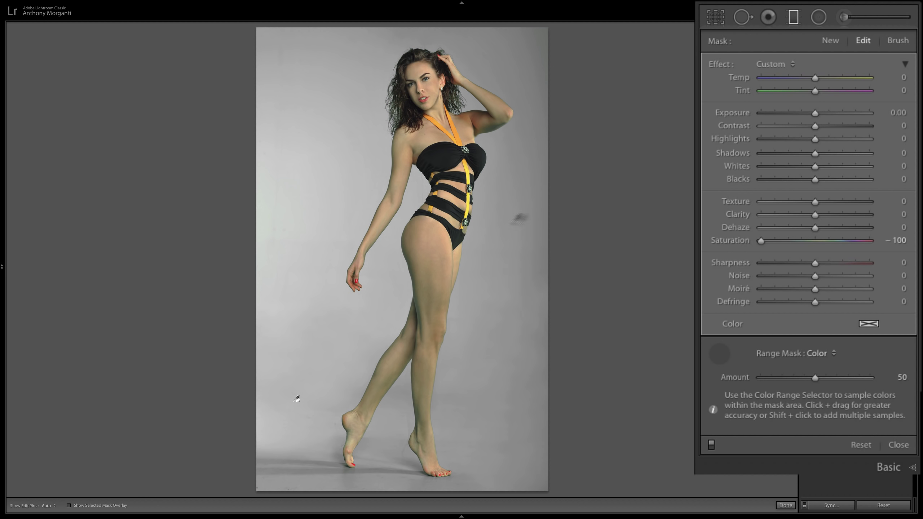
pyautogui.click(719, 354)
pyautogui.click(719, 354)
# - Close the filter, go to the cityscape photo and prepare a Graduated Filter with all effects reset and Contrast at 100
pyautogui.click(793, 17)
pyautogui.press('Right')
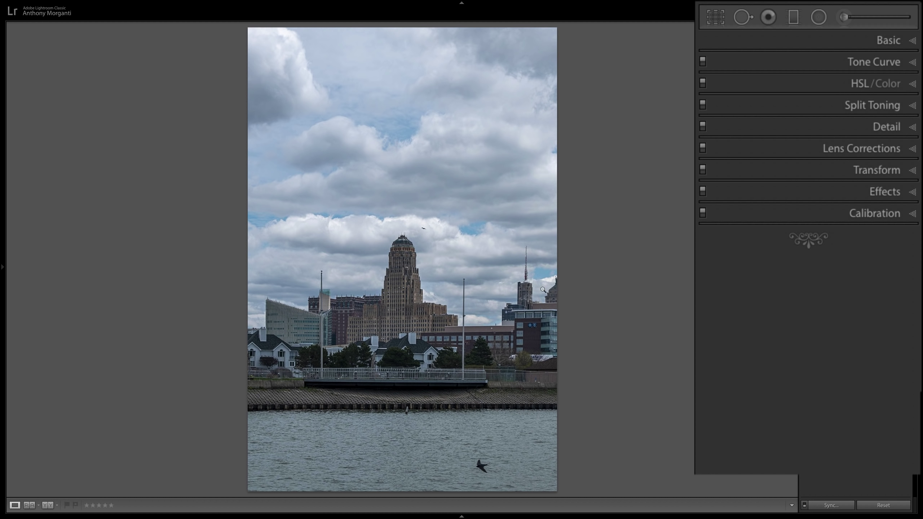
pyautogui.press('m')
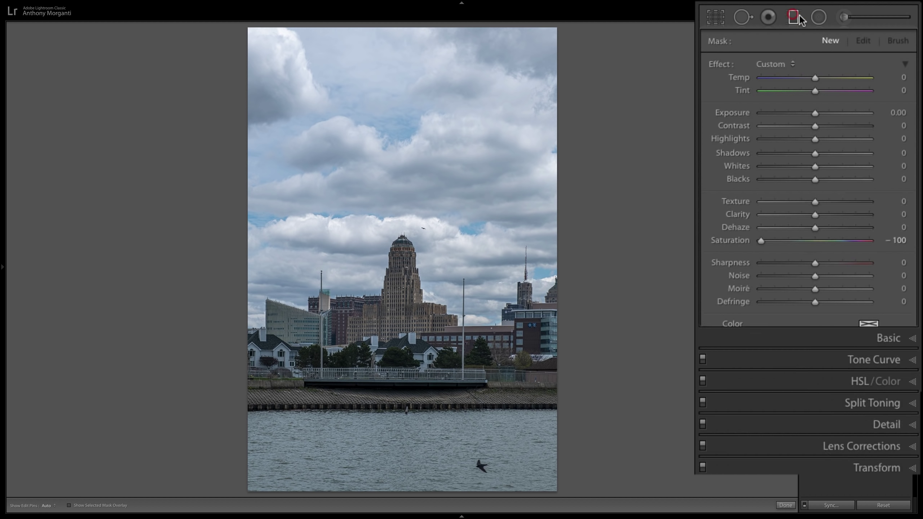
pyautogui.doubleClick(722, 66)
pyautogui.moveTo(815, 126); pyautogui.dragTo(890, 128)
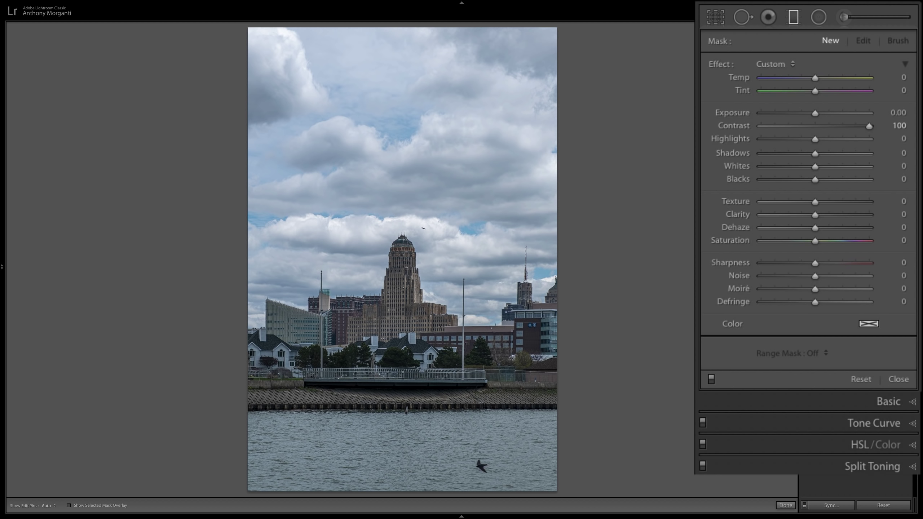
# - Draw a hard-edged horizontal graduated filter across the cityscape's buildings and limit it with a Luminance range mask sampled from the clouds
pyautogui.press('shift')
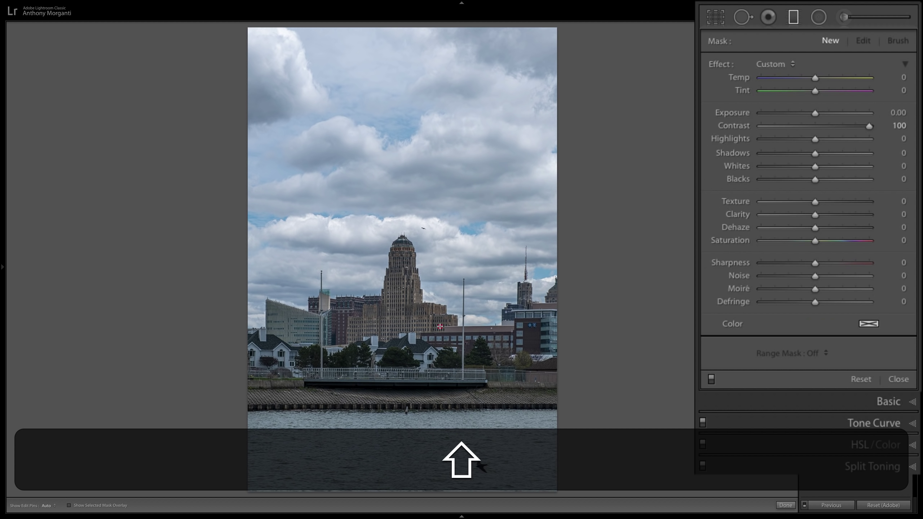
pyautogui.moveTo(440, 327); pyautogui.dragTo(440, 328)
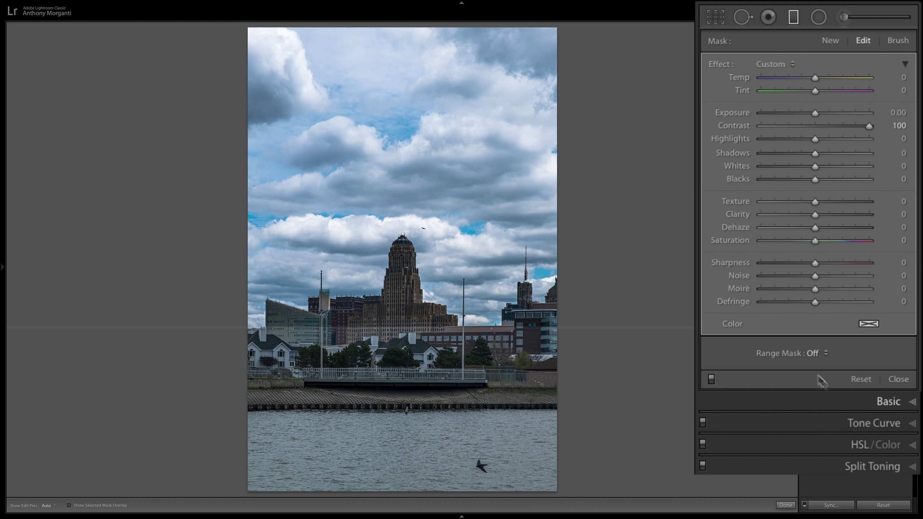
pyautogui.click(815, 353)
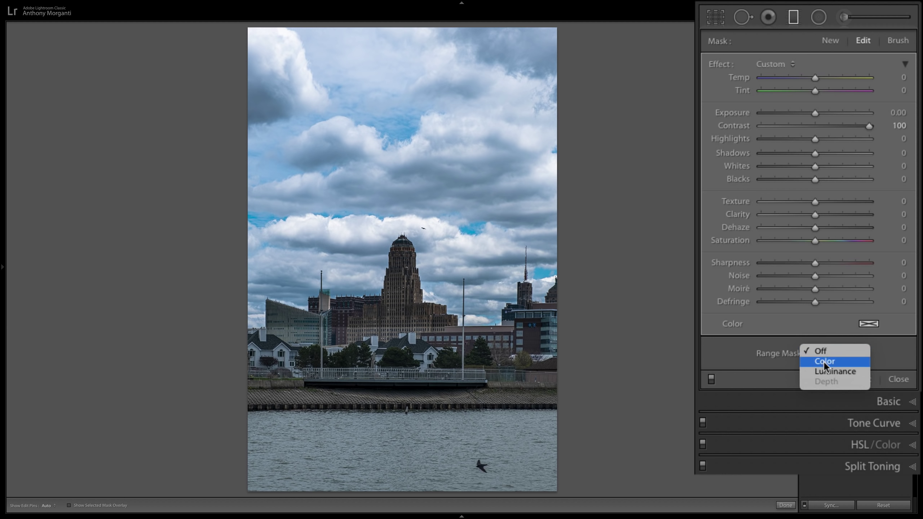
pyautogui.click(825, 371)
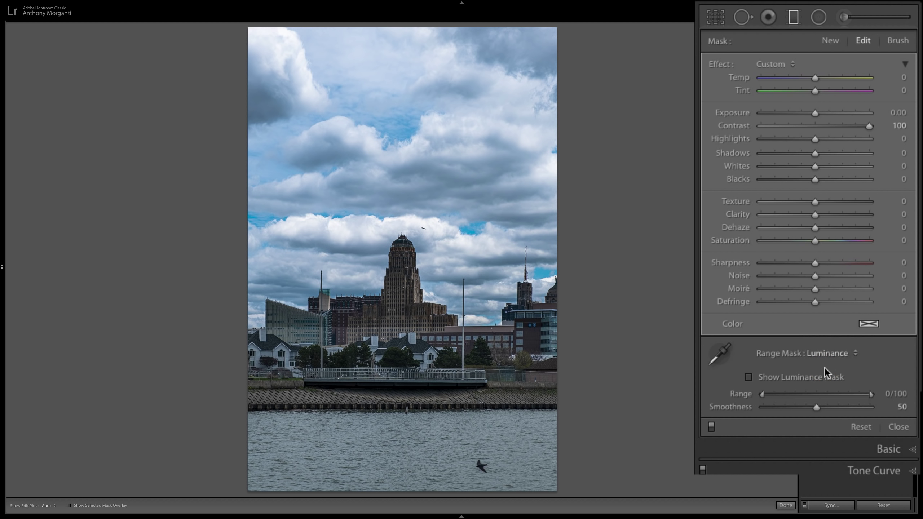
pyautogui.click(719, 353)
pyautogui.click(447, 154)
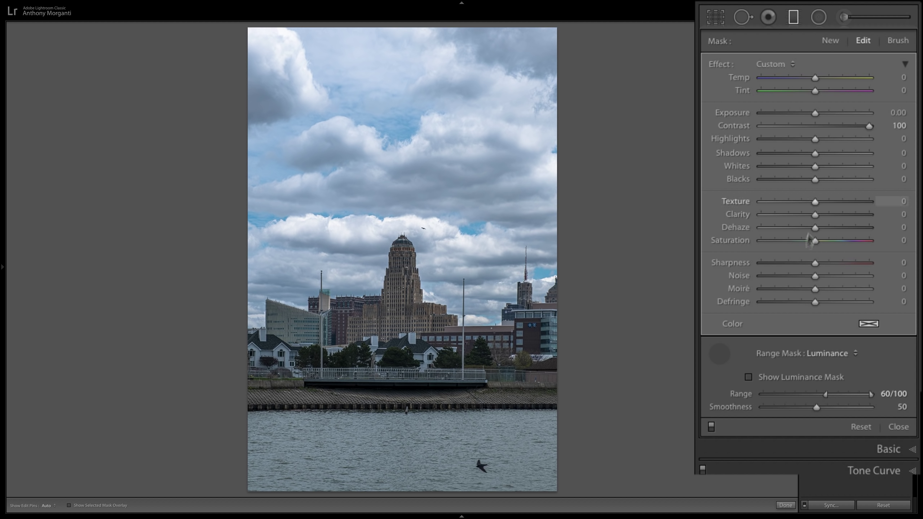
# - Try raising the sky filter's Clarity to 87 and varying its Exposure, resetting each to 0
pyautogui.moveTo(813, 215); pyautogui.dragTo(861, 215)
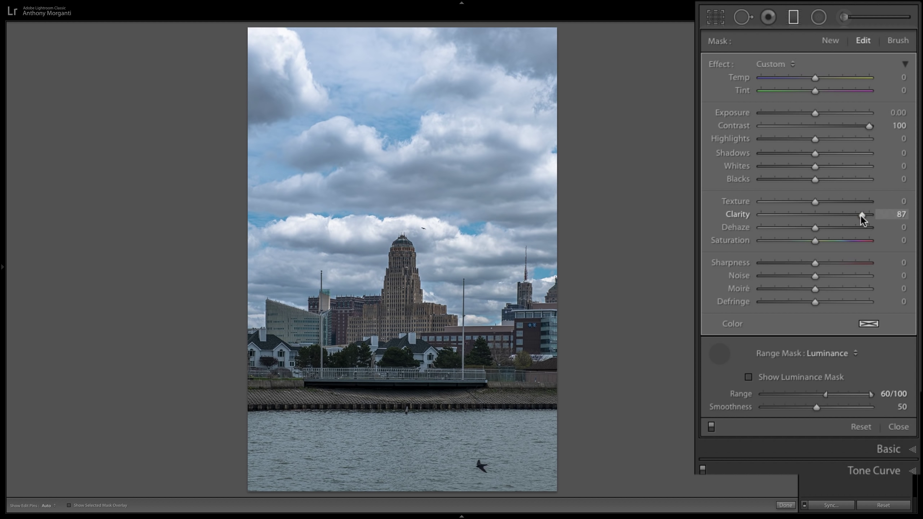
pyautogui.doubleClick(738, 215)
pyautogui.moveTo(815, 113)
pyautogui.mouseDown()
pyautogui.moveTo(799, 116)
pyautogui.moveTo(816, 113)
pyautogui.mouseUp()
pyautogui.doubleClick(738, 115)
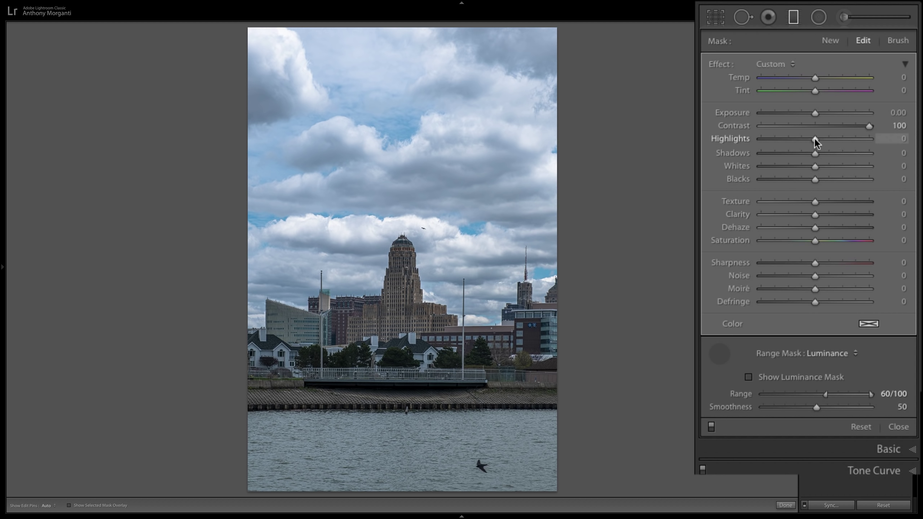
# - Set the sky filter's Highlights to -17 and Shadows to 15, and refine its luminance mask to Range 53/91 and Smoothness 55
pyautogui.moveTo(815, 139)
pyautogui.mouseDown()
pyautogui.moveTo(805, 140)
pyautogui.moveTo(823, 154)
pyautogui.mouseUp()
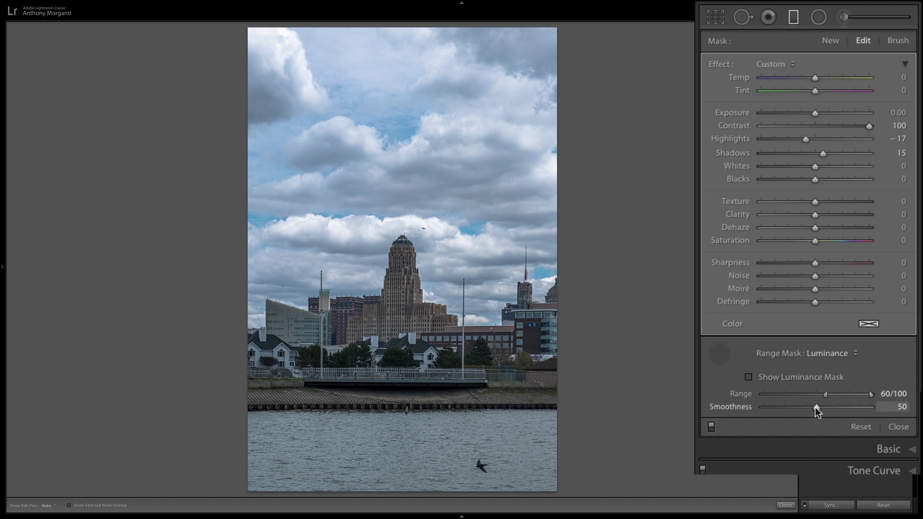
pyautogui.moveTo(816, 409)
pyautogui.mouseDown()
pyautogui.moveTo(900, 407)
pyautogui.moveTo(748, 410)
pyautogui.moveTo(819, 411)
pyautogui.mouseUp()
pyautogui.click(711, 352)
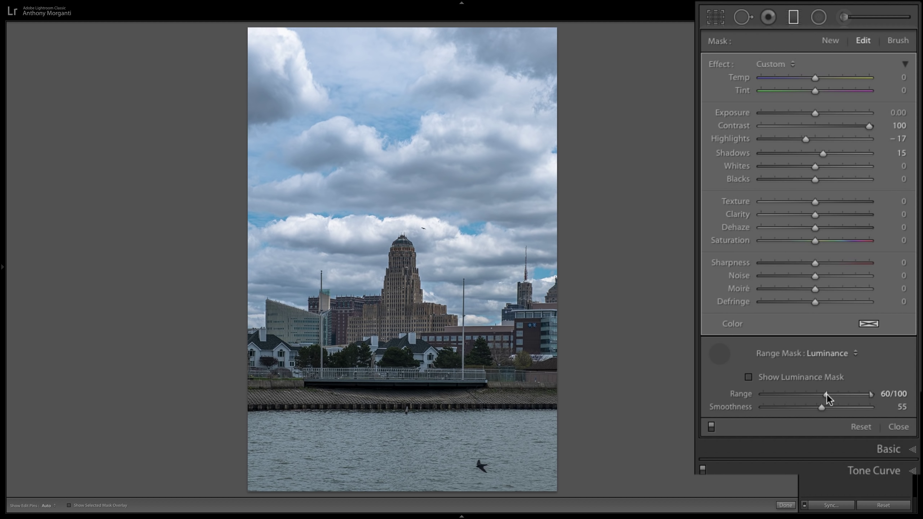
pyautogui.moveTo(825, 397)
pyautogui.mouseDown()
pyautogui.moveTo(804, 398)
pyautogui.moveTo(861, 397)
pyautogui.mouseUp()
pyautogui.click(870, 394)
pyautogui.click(712, 359)
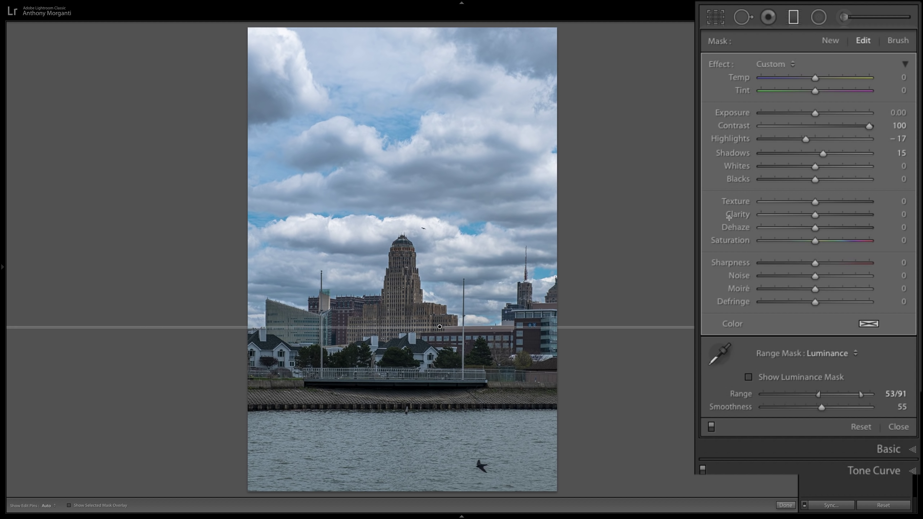
# - Close the filter, go to the pumpkin photo and prepare a Graduated Filter with Contrast reset and Exposure at -4.00
pyautogui.click(794, 18)
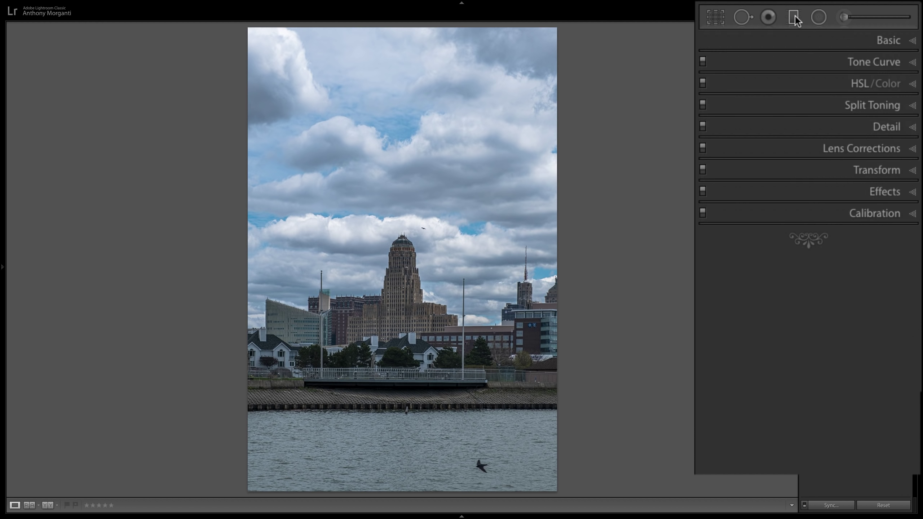
pyautogui.press('Right')
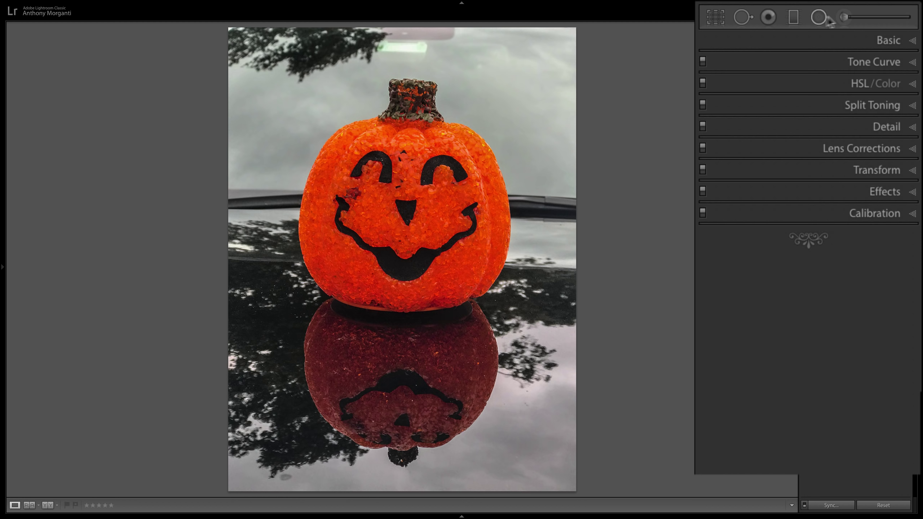
pyautogui.click(794, 19)
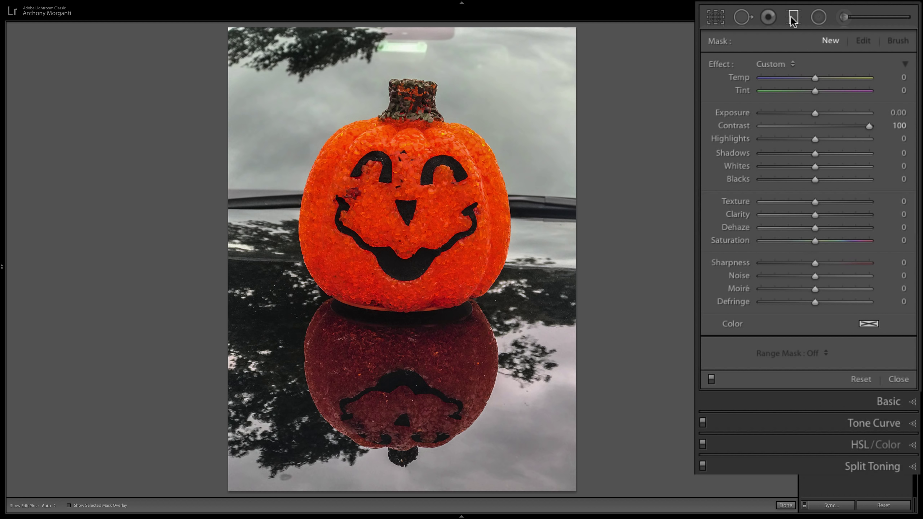
pyautogui.doubleClick(736, 125)
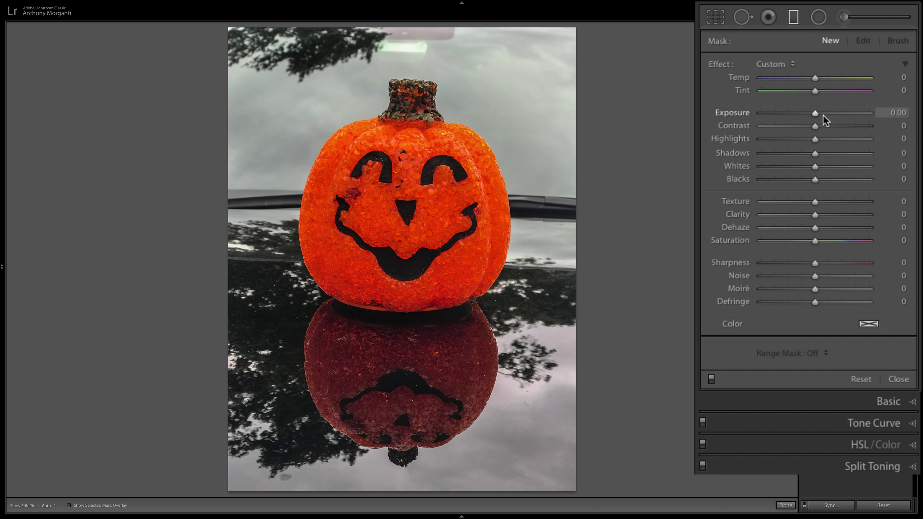
pyautogui.moveTo(815, 114); pyautogui.dragTo(758, 115)
# - Delete the existing graduated filter on the pumpkin photo and draw a new one from the pumpkin's face down past the photo's bottom edge
pyautogui.click(397, 271)
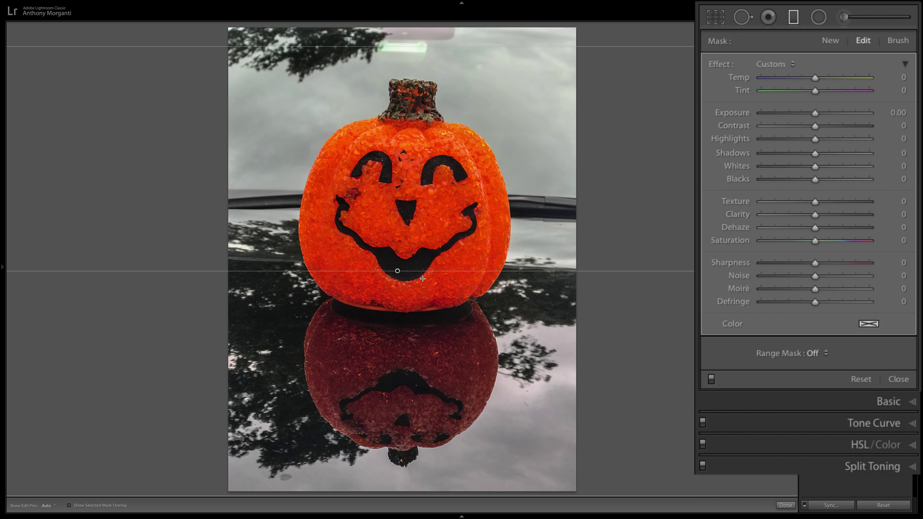
pyautogui.press('BackSpace')
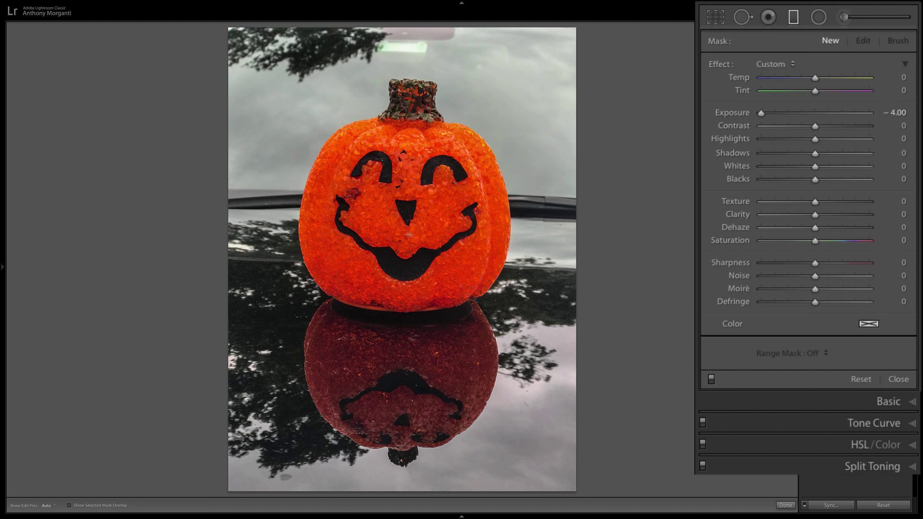
pyautogui.moveTo(406, 231); pyautogui.dragTo(405, 518)
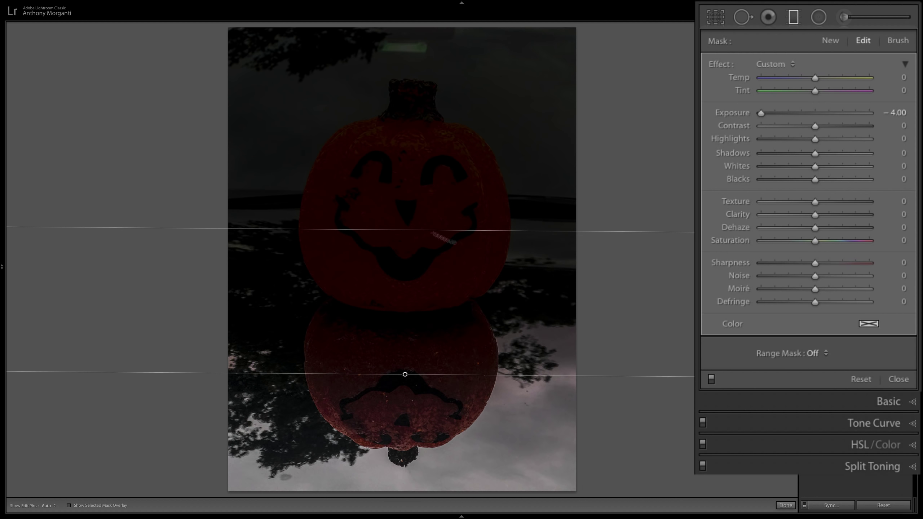
# - Set the filter's Range Mask to Depth and sample the pumpkin's face as the depth to affect
pyautogui.click(819, 354)
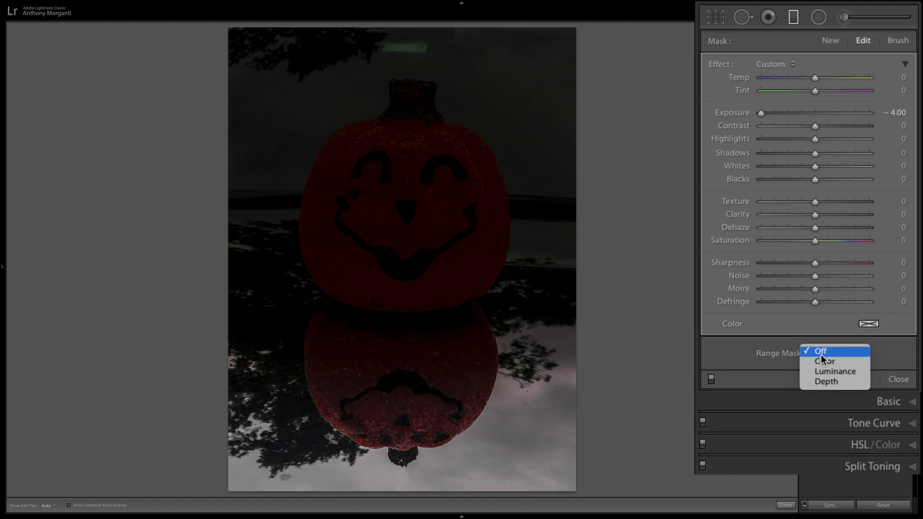
pyautogui.click(814, 381)
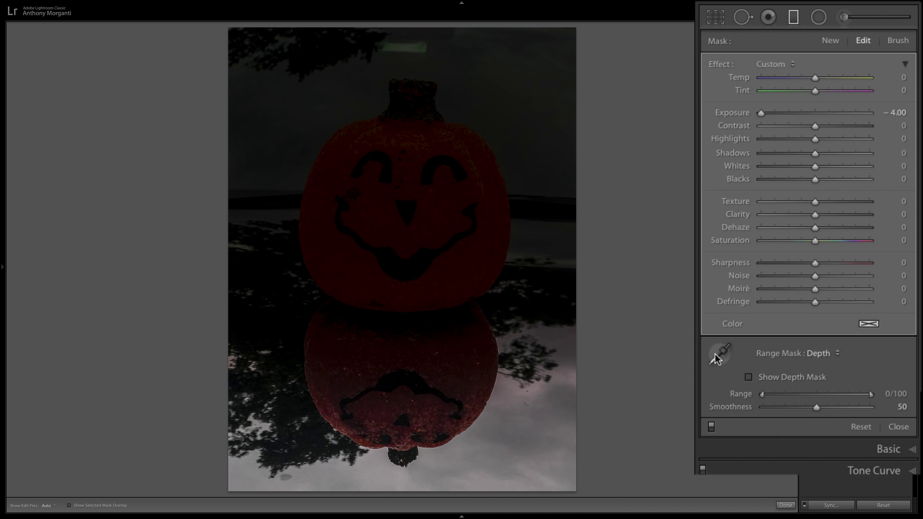
pyautogui.click(441, 212)
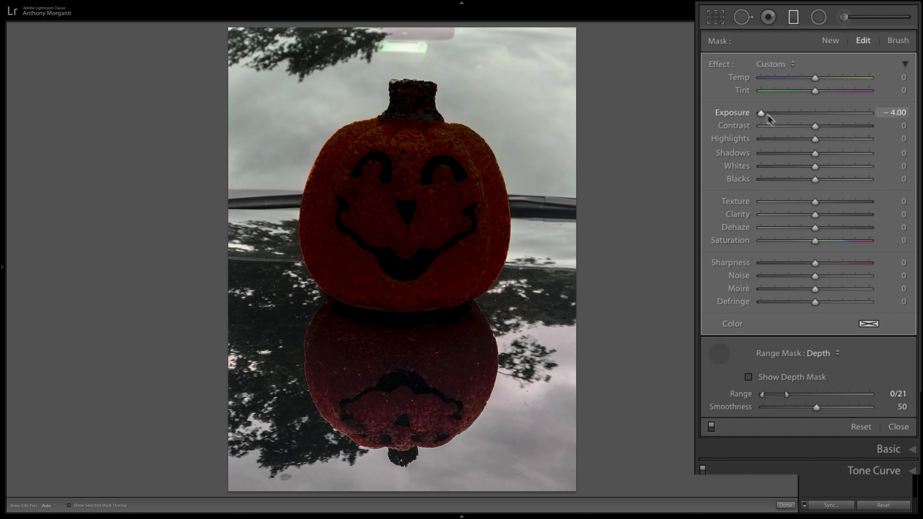
# - Try Exposure at -1.74 and -1.89 on the pumpkin, showing the depth mask briefly and hiding it again
pyautogui.moveTo(761, 114); pyautogui.dragTo(791, 112)
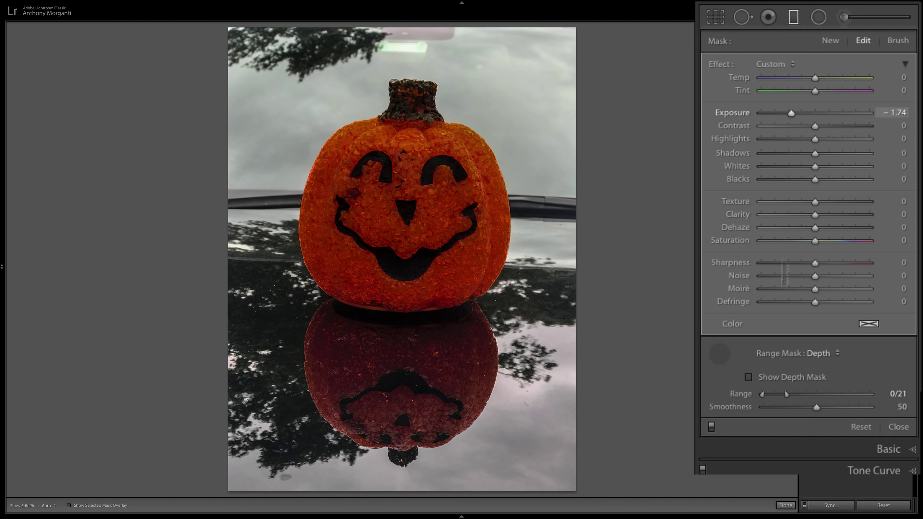
pyautogui.click(748, 377)
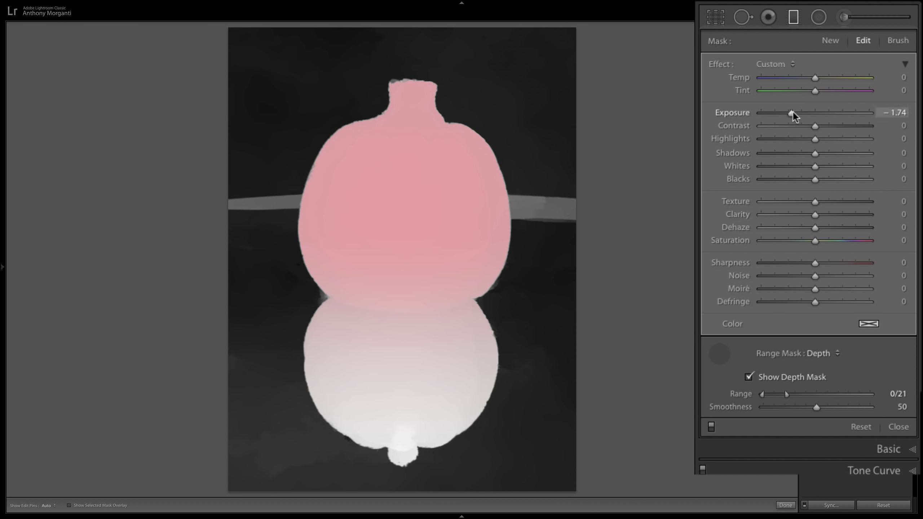
pyautogui.moveTo(816, 113); pyautogui.dragTo(787, 113)
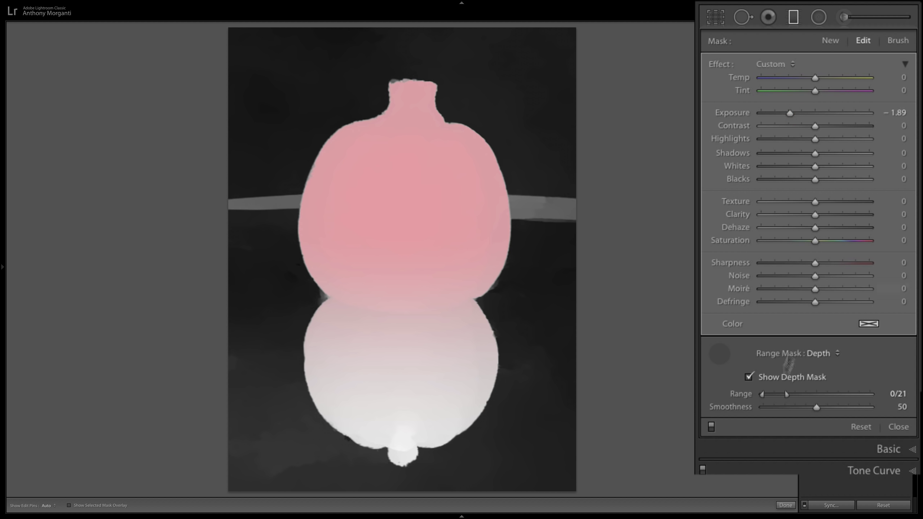
pyautogui.click(749, 377)
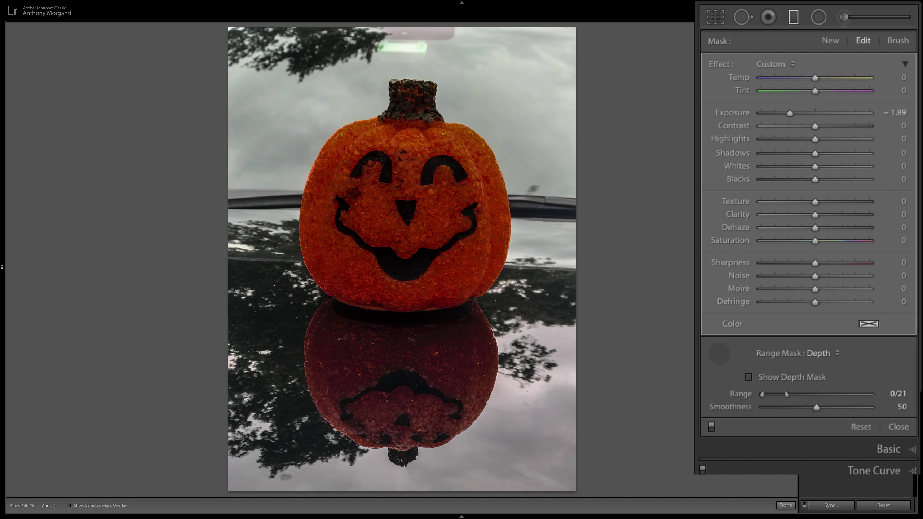
# - Brighten the pumpkin with Exposure at 2.25 and refine the depth mask to Range 0/22 and Smoothness 63
pyautogui.moveTo(790, 113); pyautogui.dragTo(846, 113)
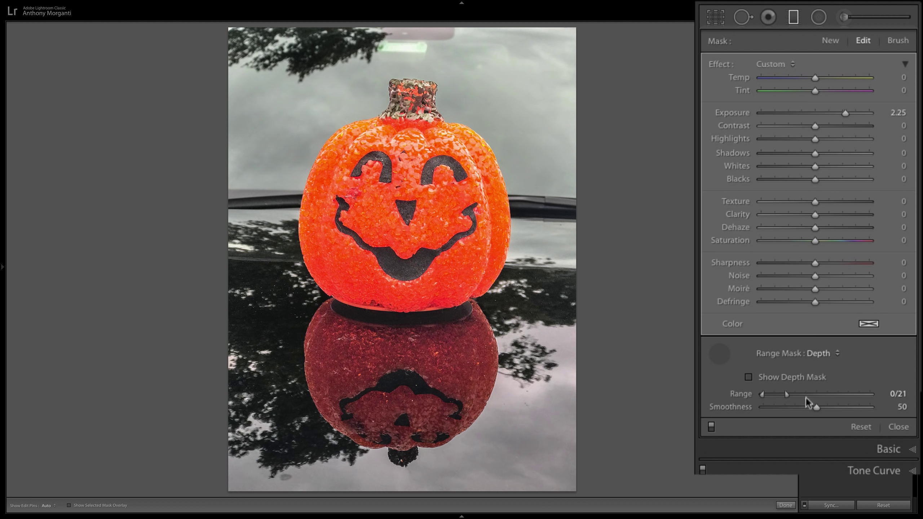
pyautogui.moveTo(816, 406); pyautogui.dragTo(786, 396)
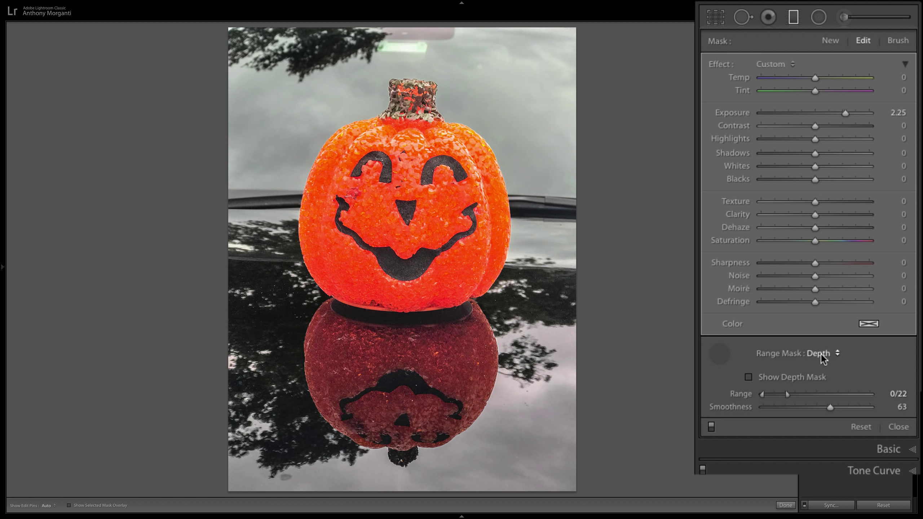